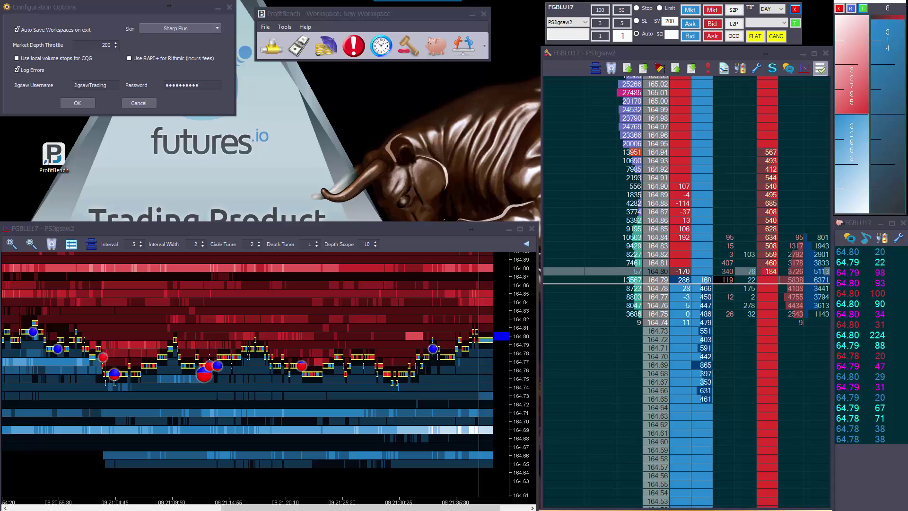
- Drag the ProfitBench desktop shortcut from the left edge to just right of the futures.io logo
{"action": "left_click_drag", "start_coordinate": [74, 154], "coordinate": [207, 164]}
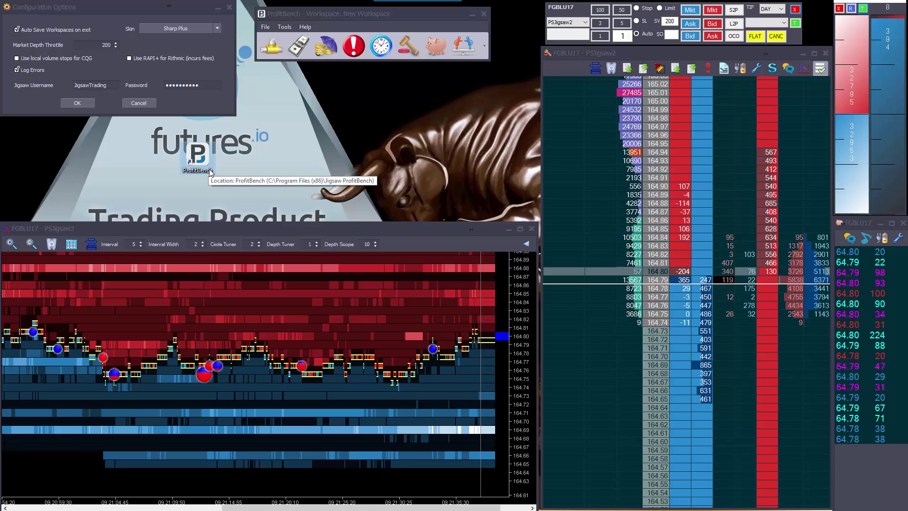
{"action": "left_click_drag", "start_coordinate": [211, 173], "coordinate": [316, 158]}
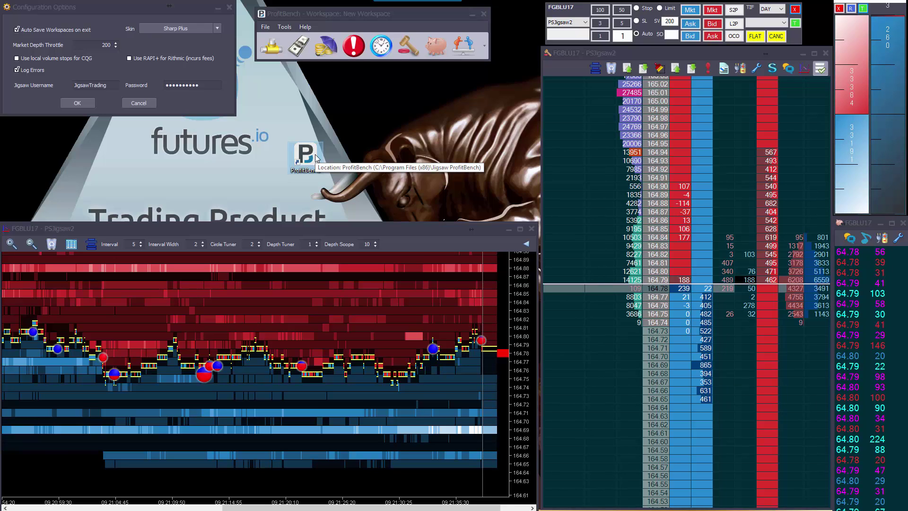
{"action": "left_click", "coordinate": [94, 72]}
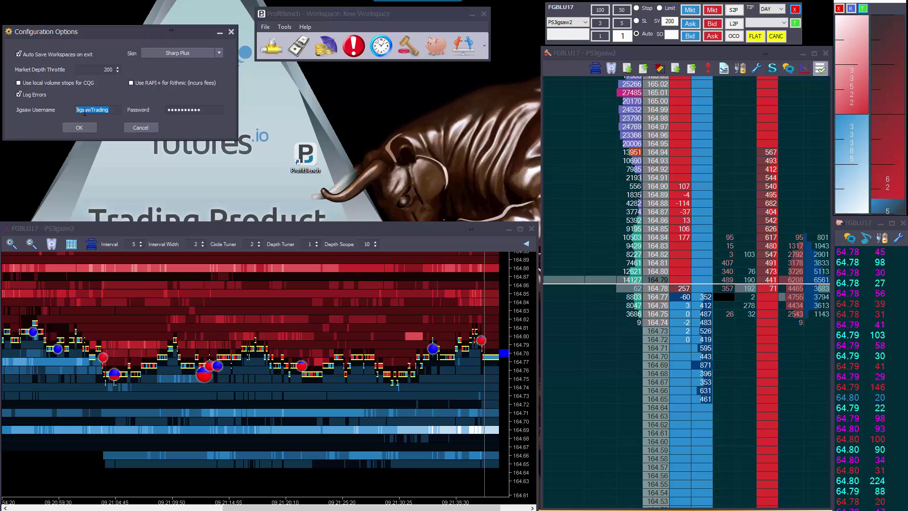
{"action": "left_click", "coordinate": [284, 27]}
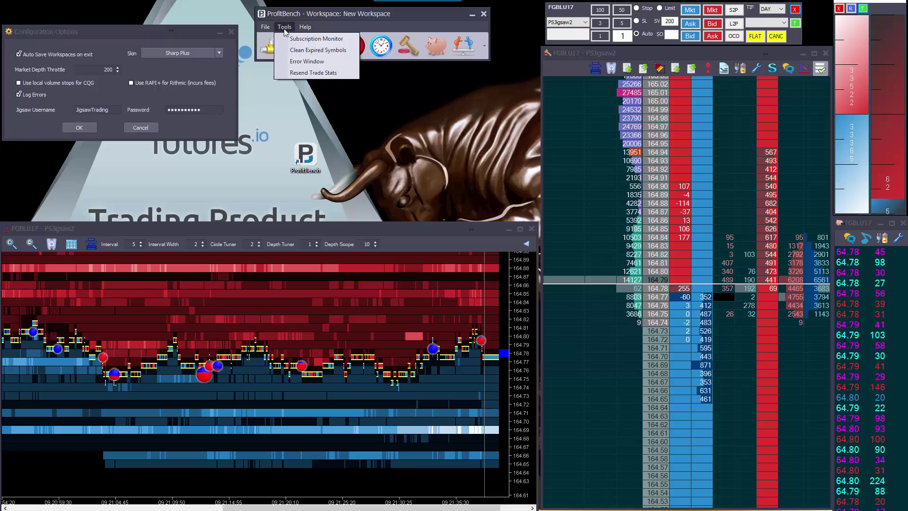
{"action": "left_click", "coordinate": [332, 73]}
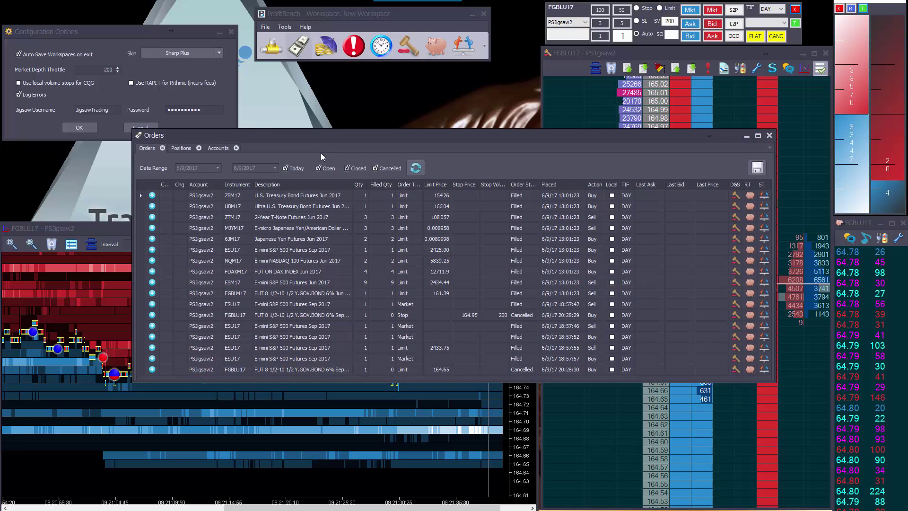
{"action": "left_click", "coordinate": [188, 149]}
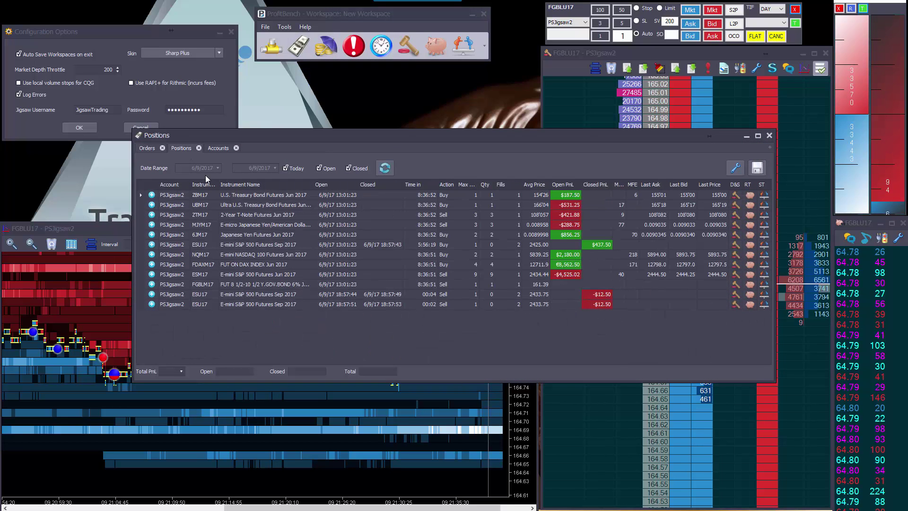
{"action": "left_click_drag", "start_coordinate": [457, 141], "coordinate": [448, 183]}
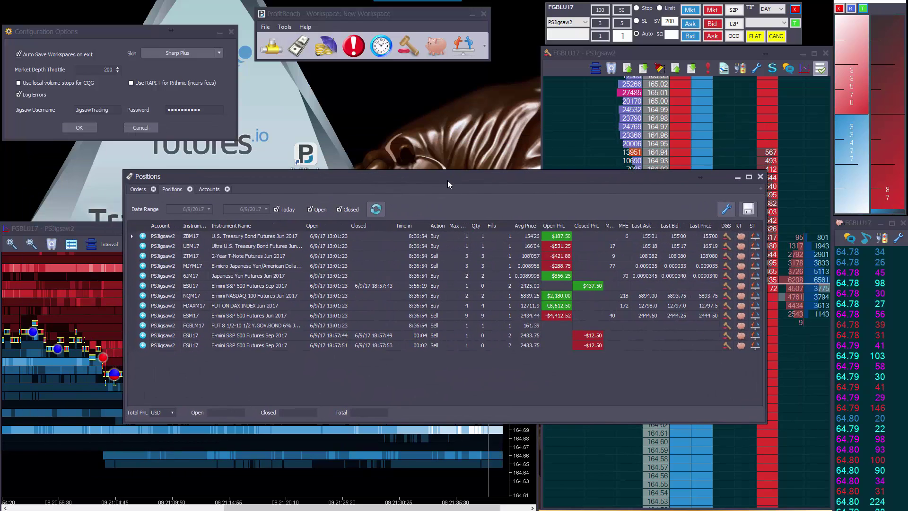
{"action": "left_click", "coordinate": [760, 177]}
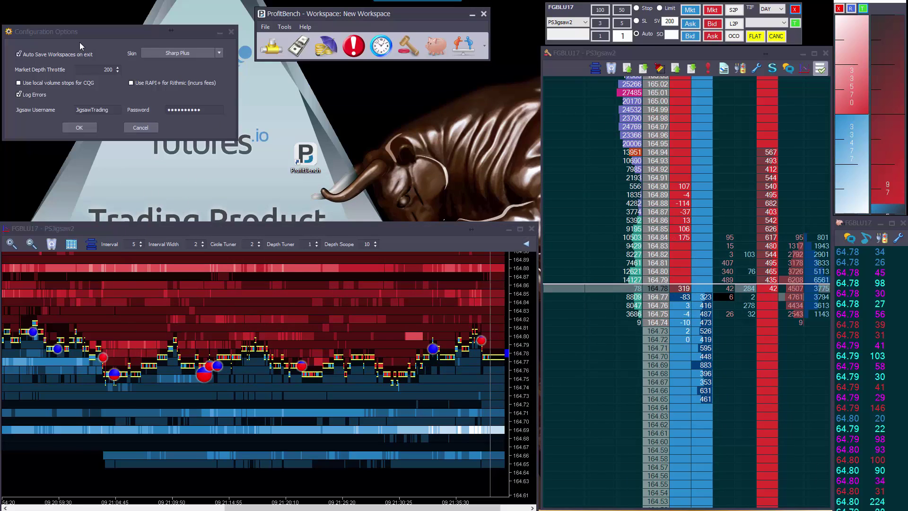
{"action": "left_click", "coordinate": [77, 110]}
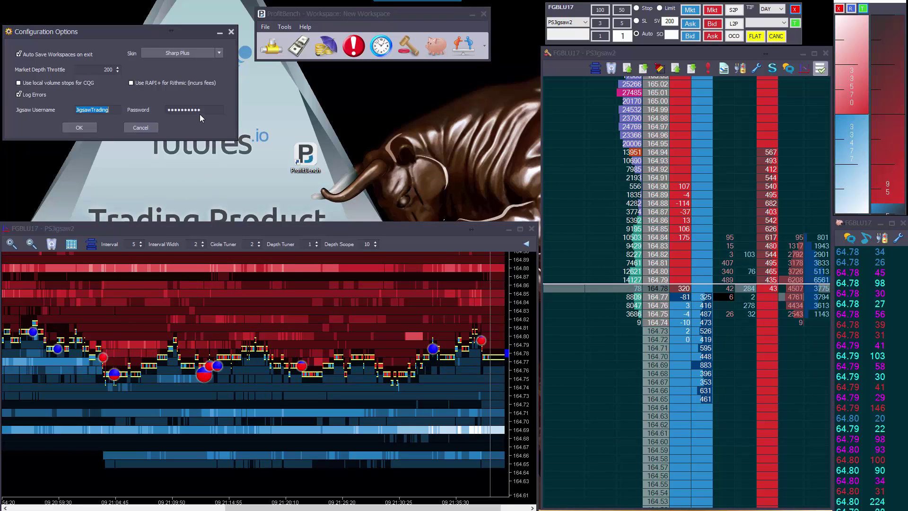
{"action": "key", "text": "Tab"}
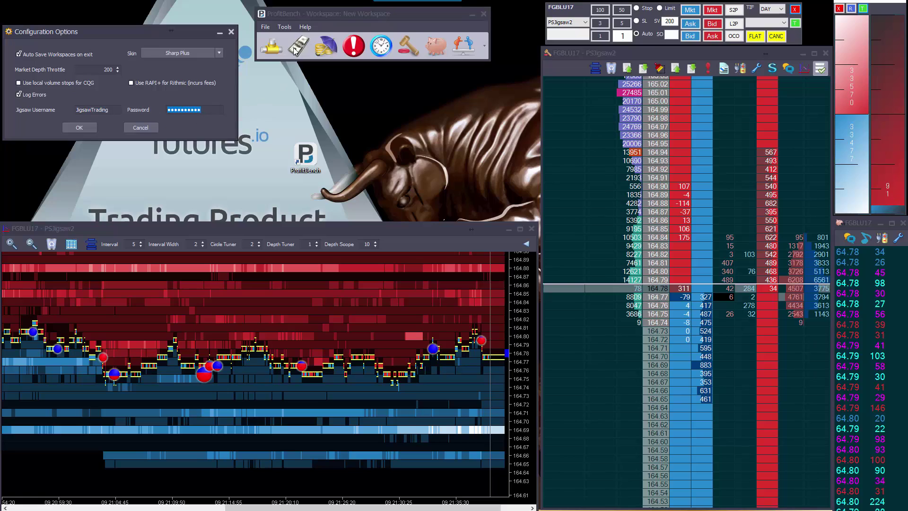
{"action": "left_click", "coordinate": [287, 27]}
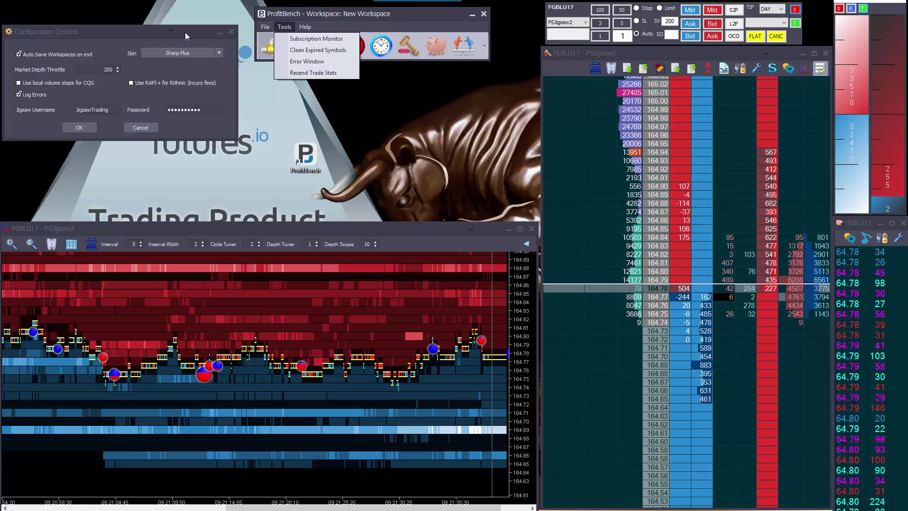
{"action": "left_click", "coordinate": [131, 33]}
{"action": "left_click_drag", "start_coordinate": [132, 33], "coordinate": [130, 27]}
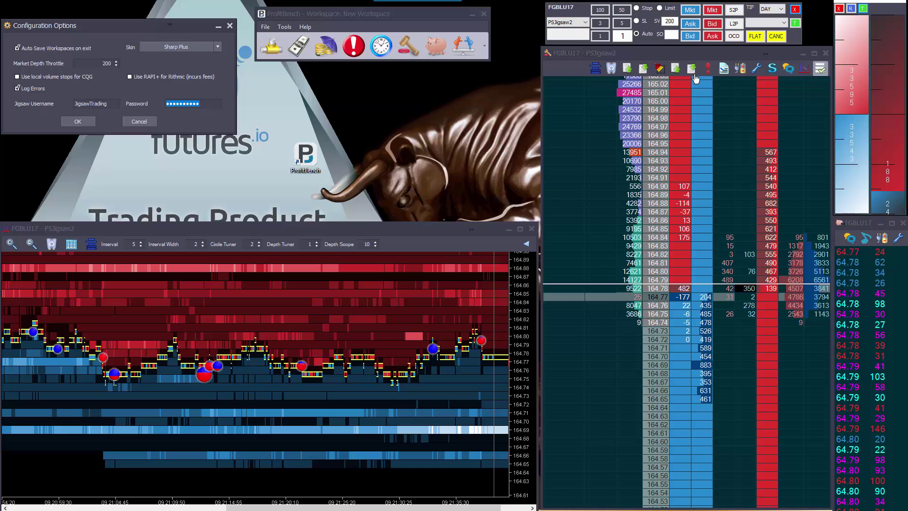
- Search the symbol 'es' and open a new DOM ladder for ESU17
{"action": "left_click", "coordinate": [408, 47]}
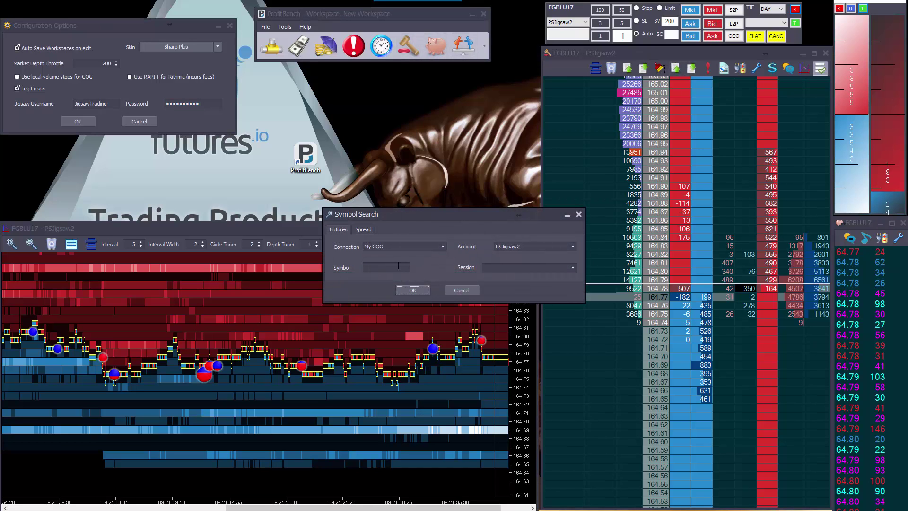
{"action": "type", "text": "es"}
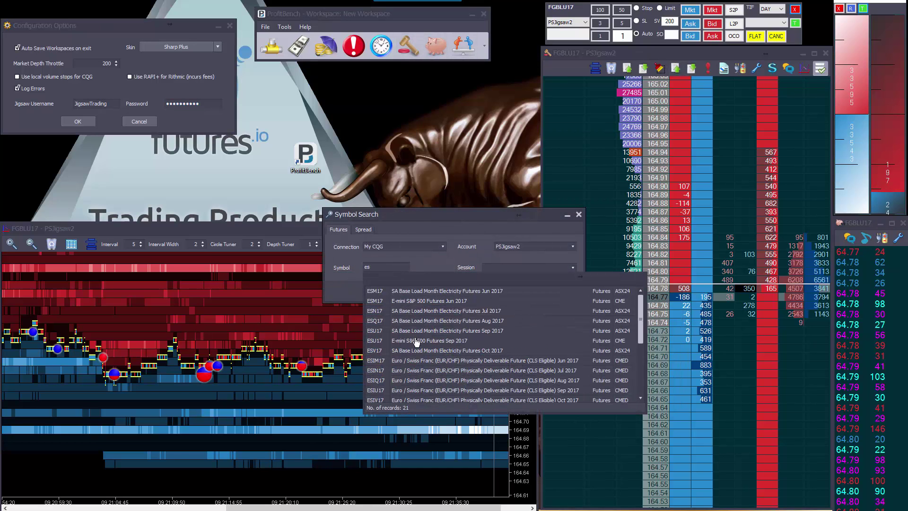
{"action": "left_click", "coordinate": [416, 341]}
{"action": "left_click", "coordinate": [410, 292]}
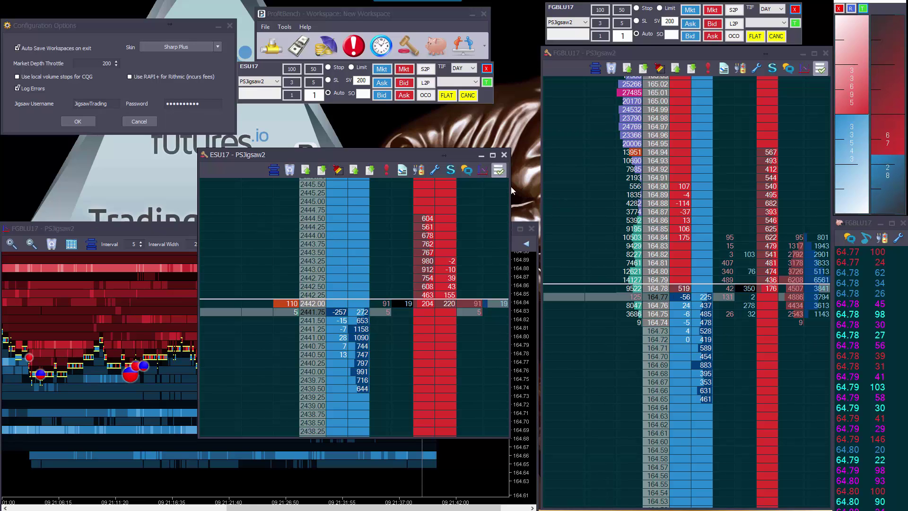
- In the ESU17 DOM settings, enable Show Current Trade under Appearance > Volume Profile
{"action": "left_click", "coordinate": [435, 173]}
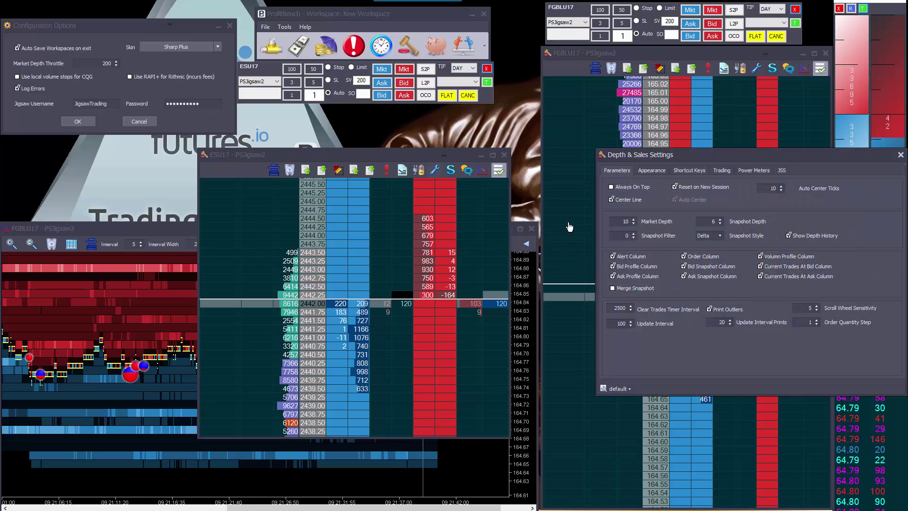
{"action": "left_click_drag", "start_coordinate": [685, 157], "coordinate": [649, 130]}
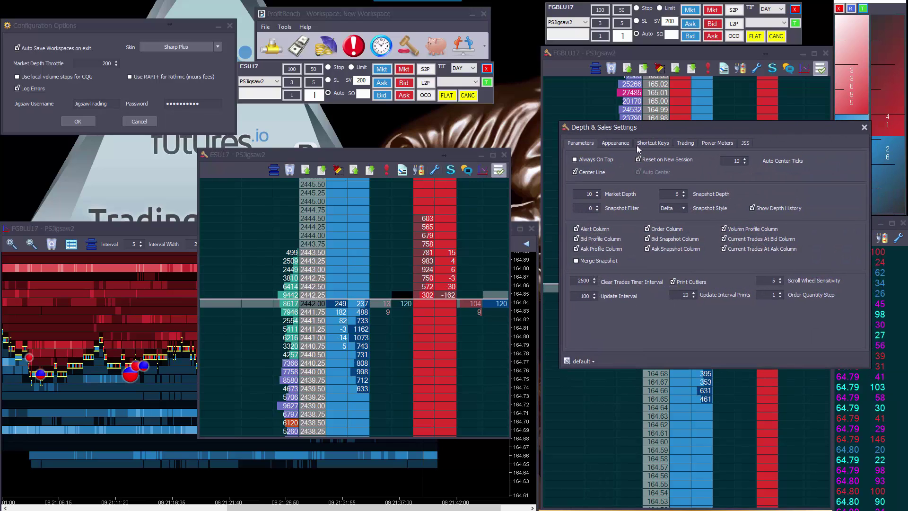
{"action": "left_click", "coordinate": [619, 144]}
{"action": "left_click", "coordinate": [755, 185]}
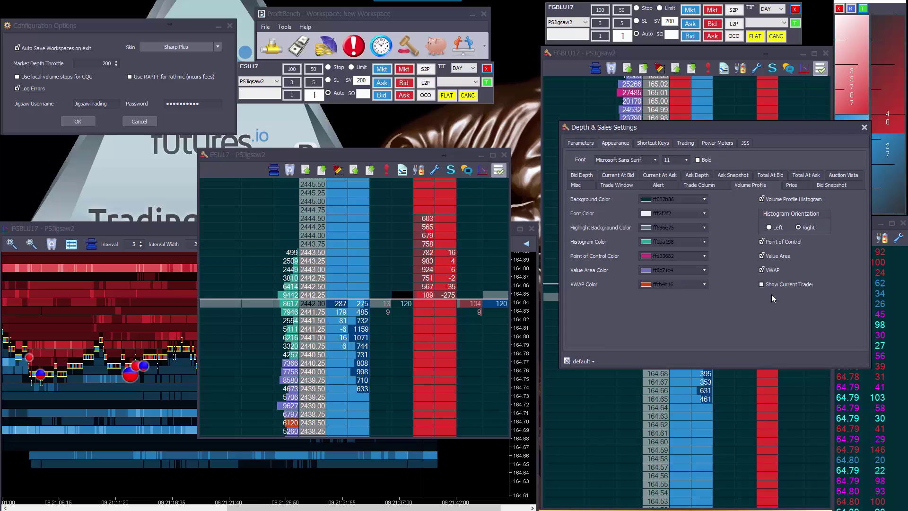
{"action": "left_click", "coordinate": [762, 284]}
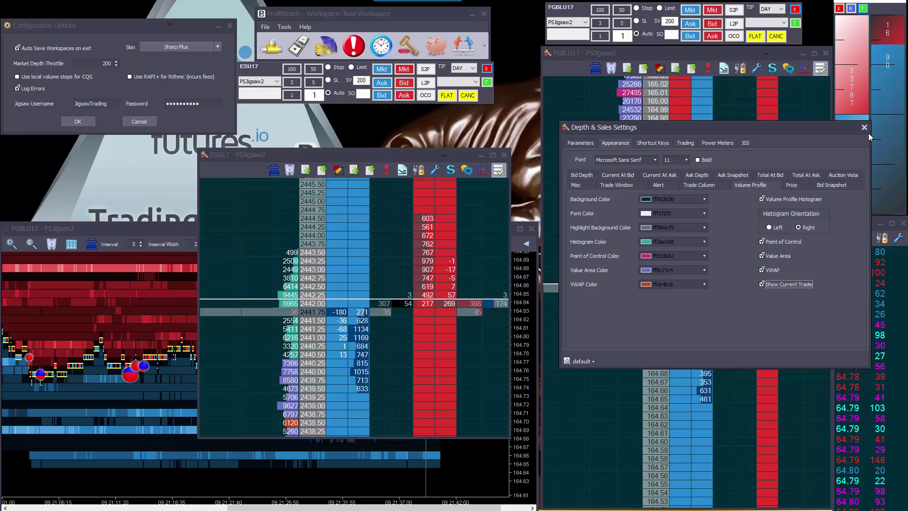
- On the Parameters tab, enable Merge Snapshot and turn off the Ask Snapshot Column
{"action": "left_click", "coordinate": [580, 143]}
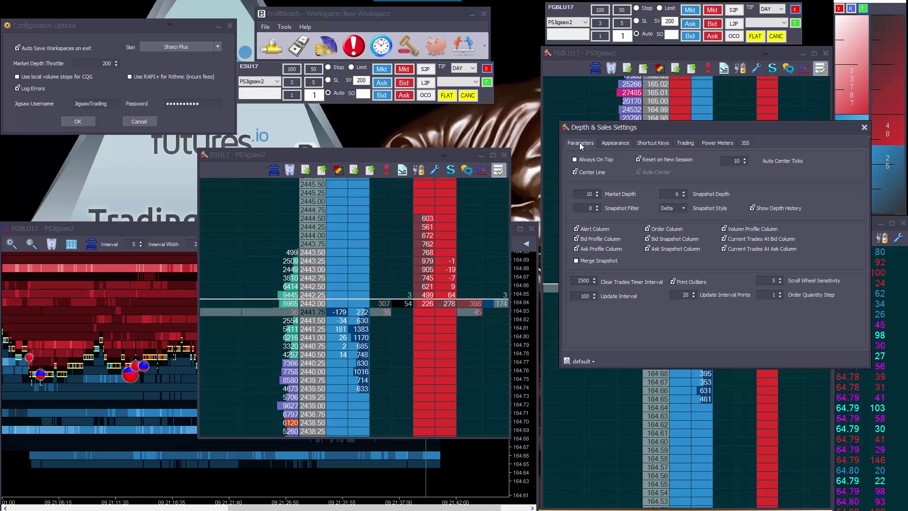
{"action": "left_click", "coordinate": [577, 261]}
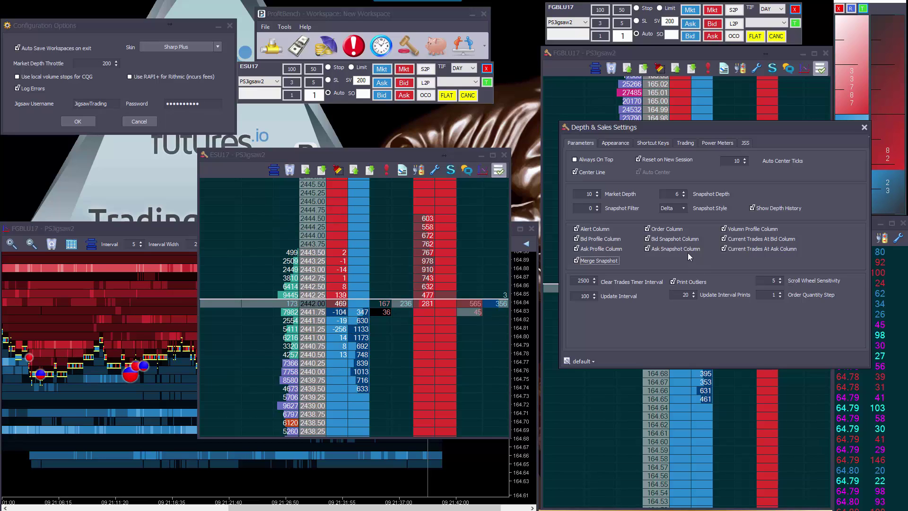
{"action": "left_click", "coordinate": [647, 249]}
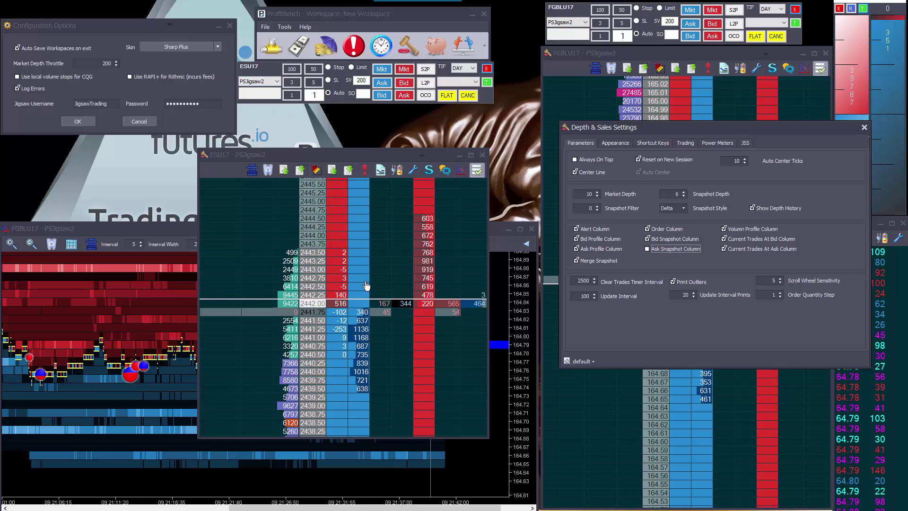
- Place a sell order at 2444.75 and a buy order at 2439.00, then cancel both
{"action": "left_click_drag", "start_coordinate": [259, 93], "coordinate": [270, 117]}
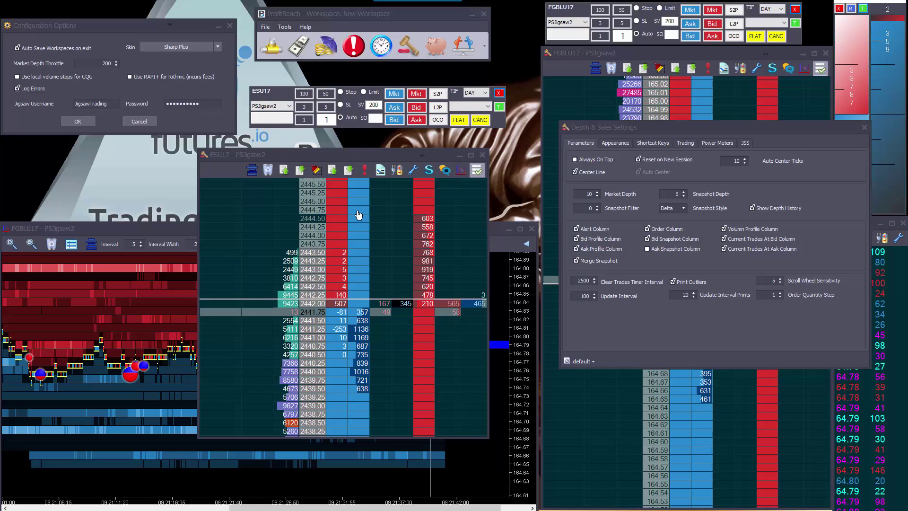
{"action": "left_click", "coordinate": [336, 209]}
{"action": "left_click", "coordinate": [358, 405]}
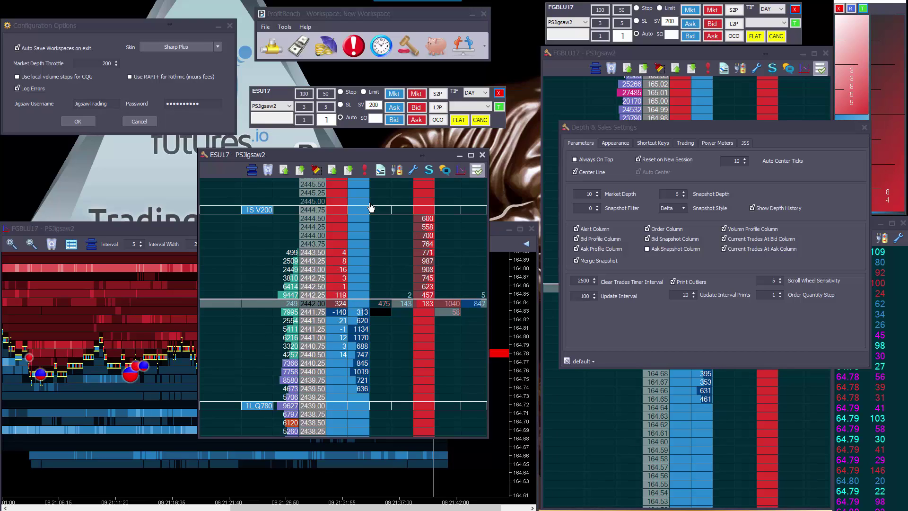
{"action": "left_click", "coordinate": [268, 210]}
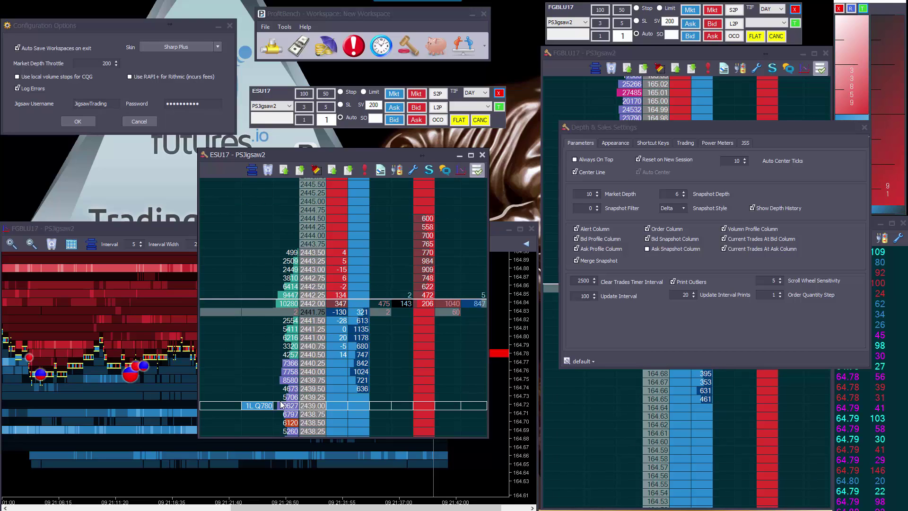
{"action": "left_click", "coordinate": [268, 406]}
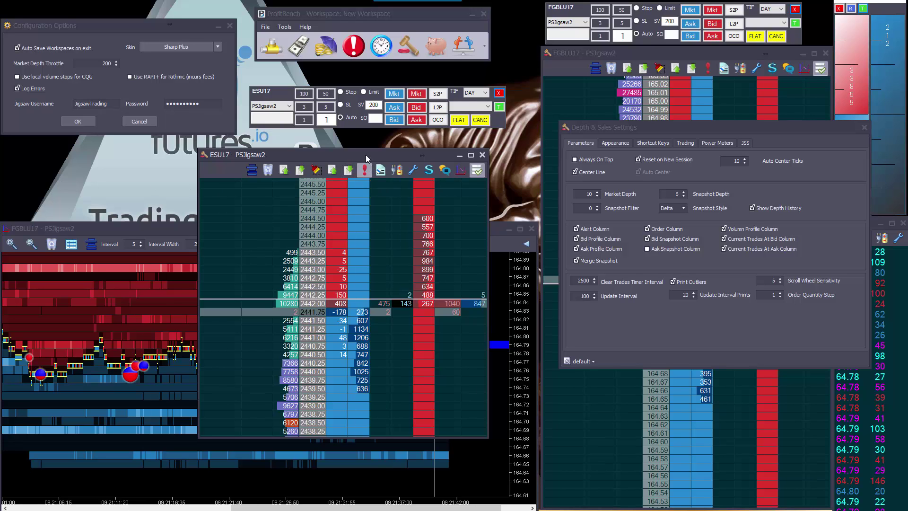
- Load the JSS levels onto the ESU17 ladder and turn on Show Variance
{"action": "left_click_drag", "start_coordinate": [365, 155], "coordinate": [393, 149]}
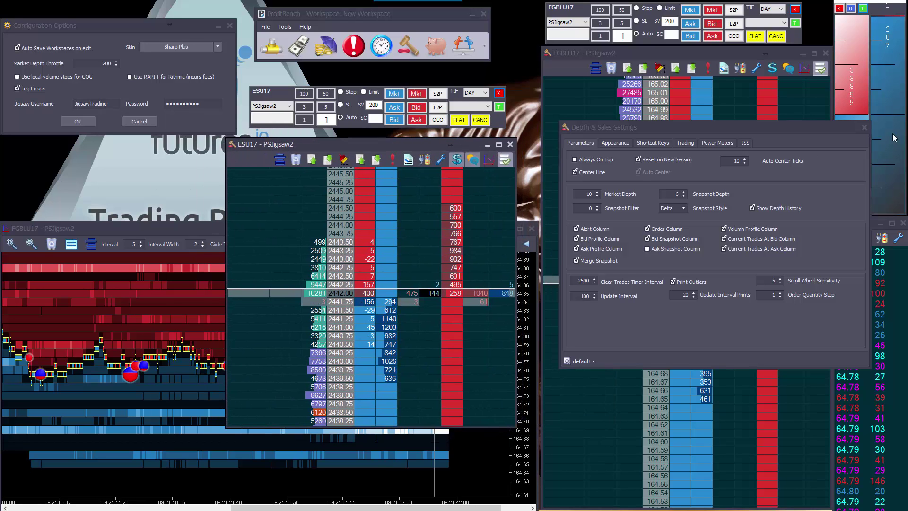
{"action": "left_click", "coordinate": [864, 127]}
{"action": "left_click", "coordinate": [443, 166]}
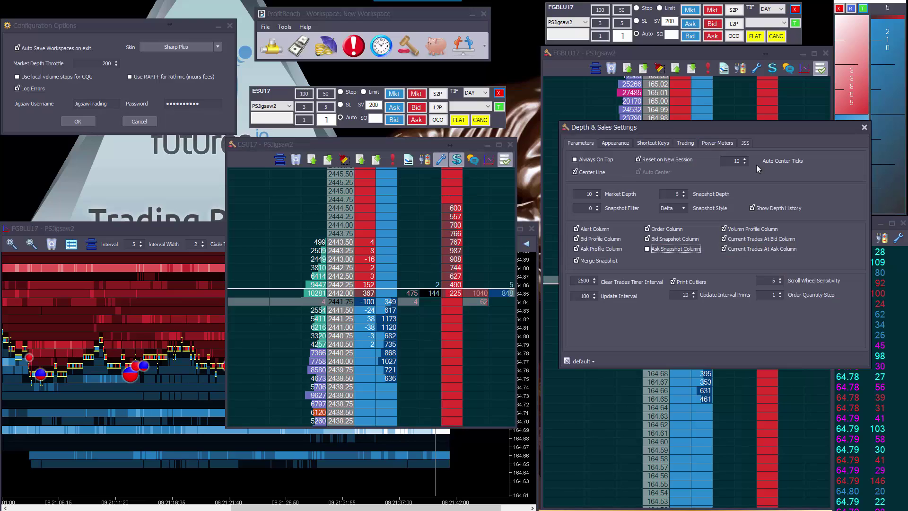
{"action": "left_click", "coordinate": [745, 143]}
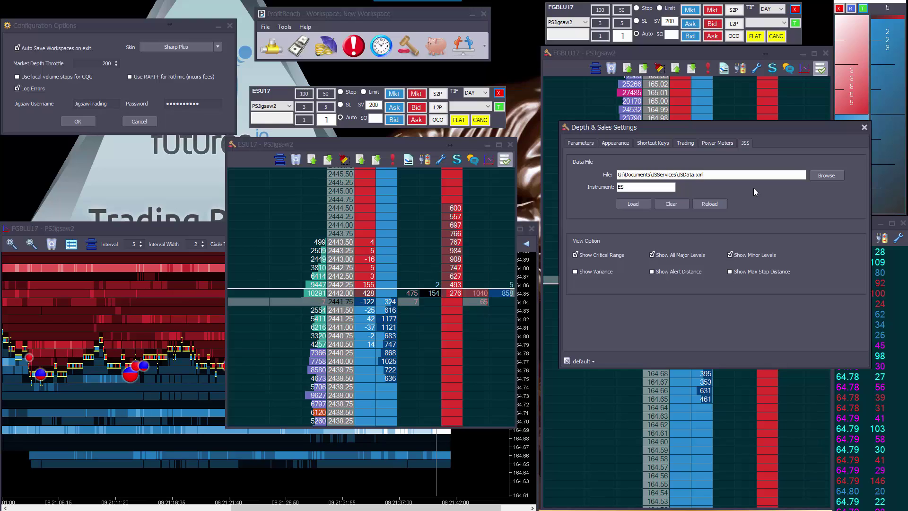
{"action": "left_click", "coordinate": [632, 204]}
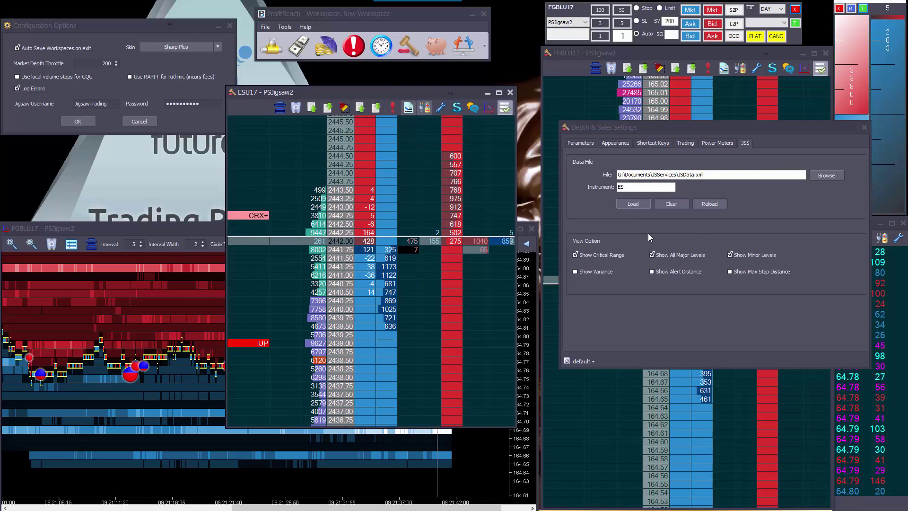
{"action": "left_click", "coordinate": [609, 274]}
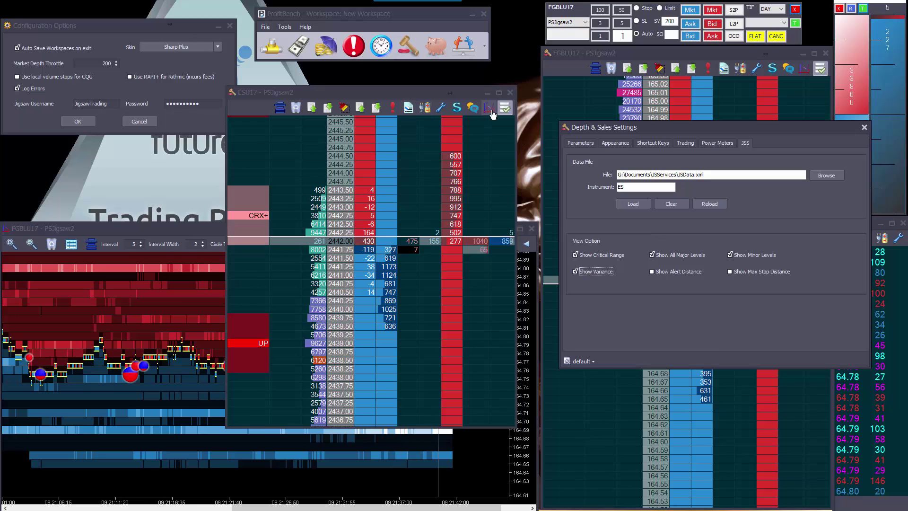
- View the CRX+ and UP levels beside an ESU17 heat-map chart, then close the chart
{"action": "left_click", "coordinate": [487, 108]}
{"action": "left_click_drag", "start_coordinate": [366, 95], "coordinate": [629, 97]}
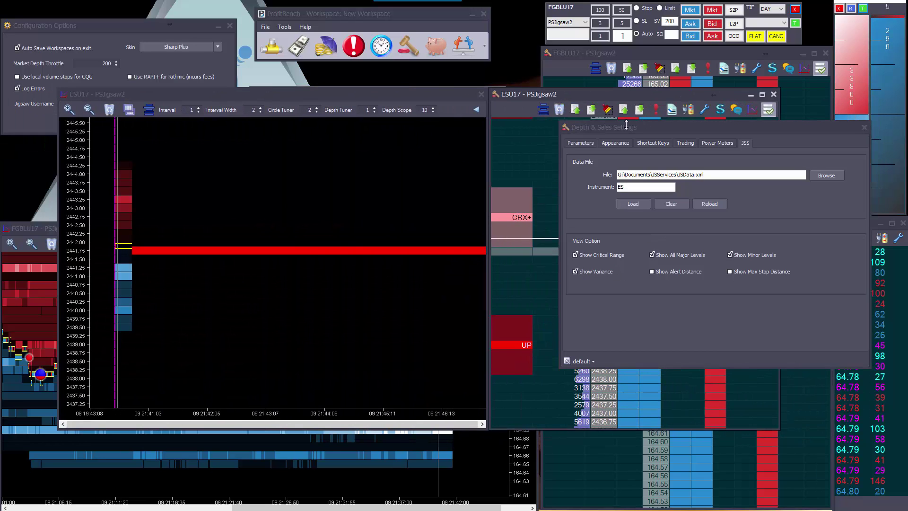
{"action": "left_click", "coordinate": [476, 111]}
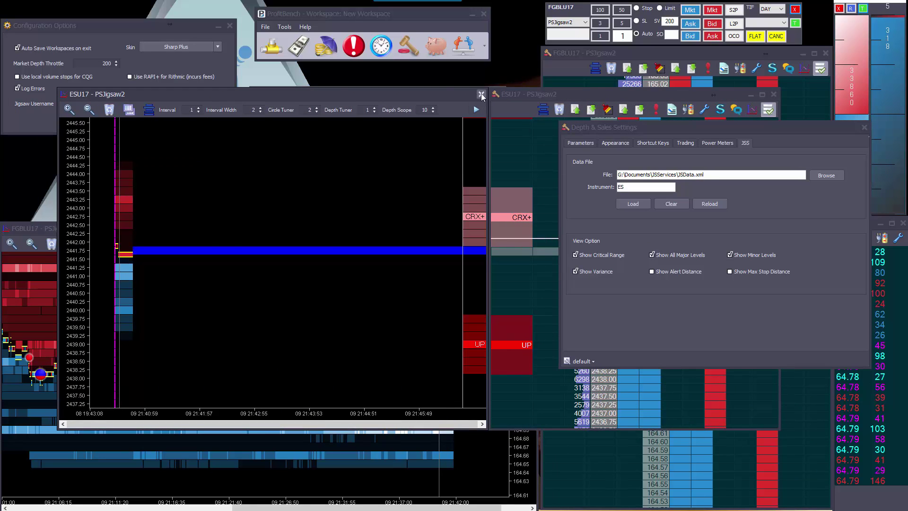
{"action": "left_click", "coordinate": [481, 94]}
{"action": "left_click_drag", "start_coordinate": [555, 93], "coordinate": [191, 125]}
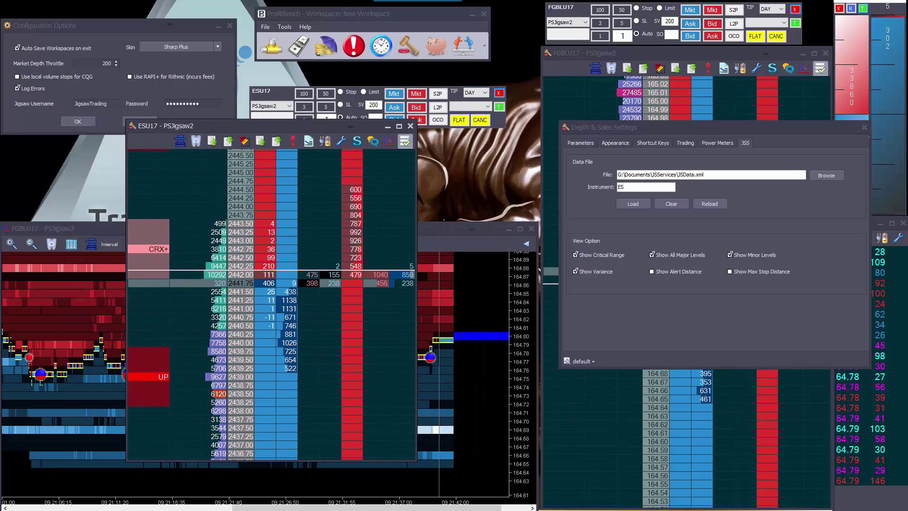
- Close the ESU17 ladder, open and close the FGBLU17 Price Squawk window, then reposition the desktop icon
{"action": "left_click", "coordinate": [410, 126]}
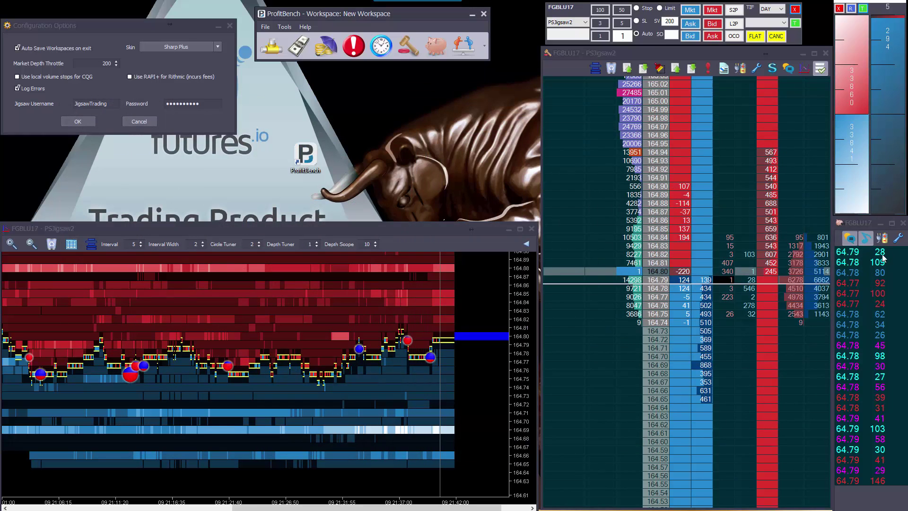
{"action": "left_click", "coordinate": [866, 240]}
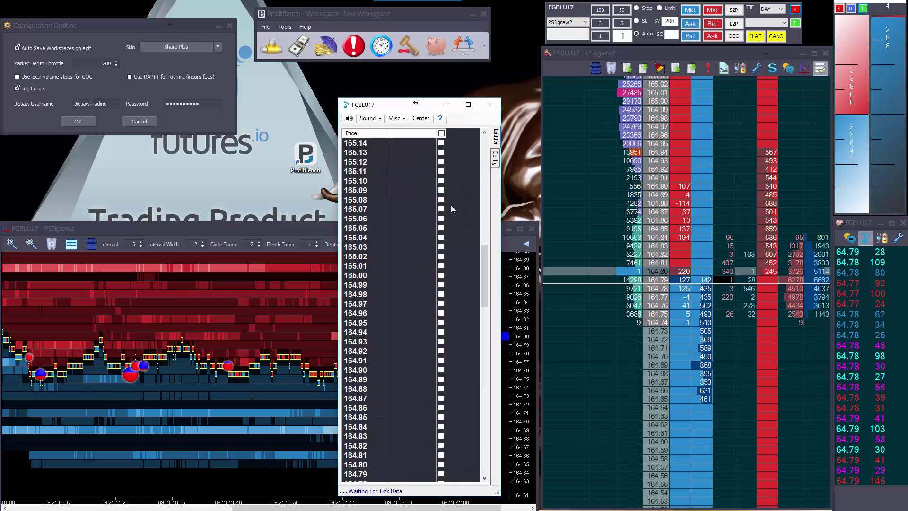
{"action": "left_click_drag", "start_coordinate": [374, 108], "coordinate": [327, 101]}
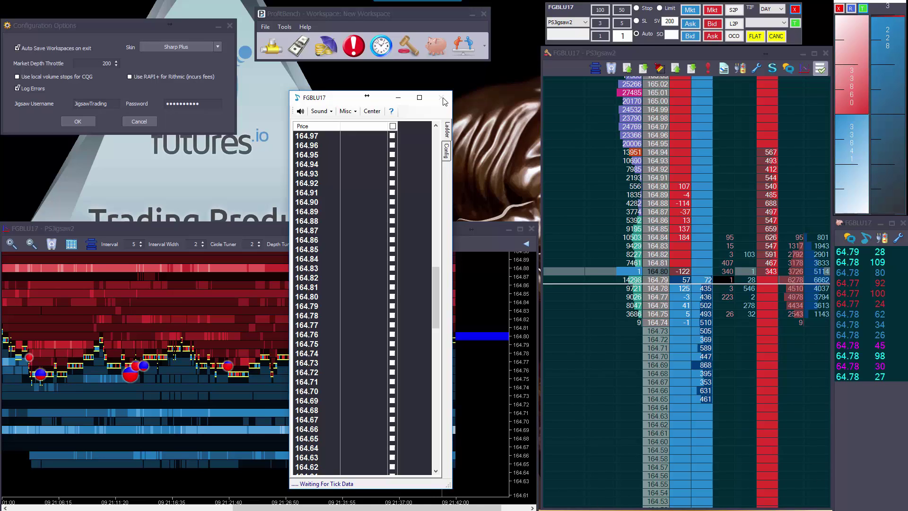
{"action": "left_click", "coordinate": [867, 242]}
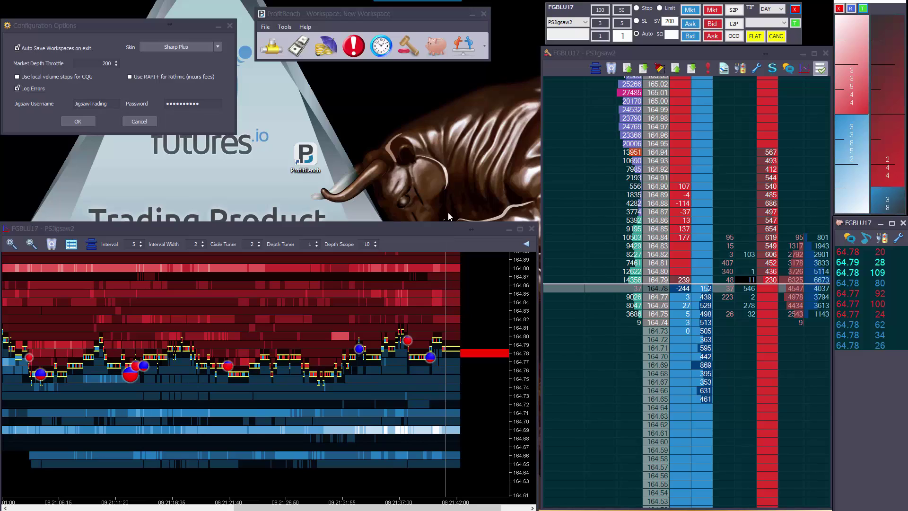
{"action": "left_click_drag", "start_coordinate": [308, 164], "coordinate": [345, 118]}
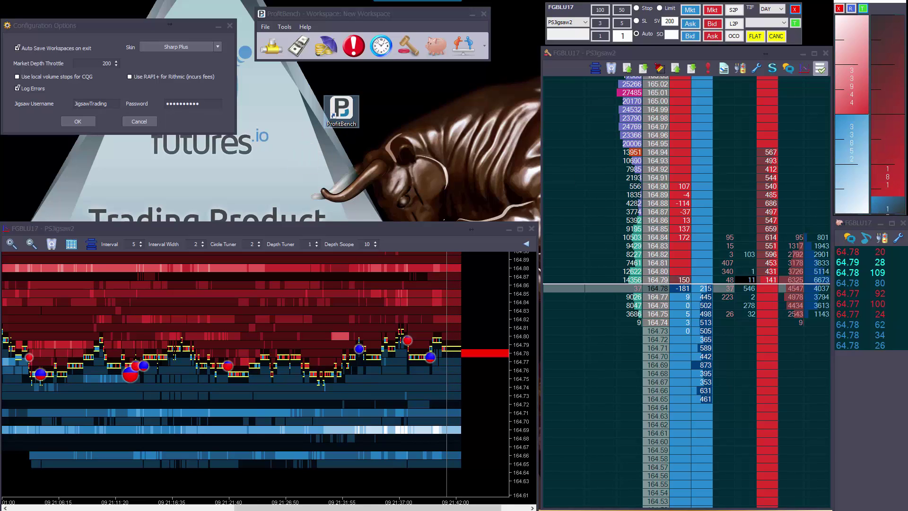